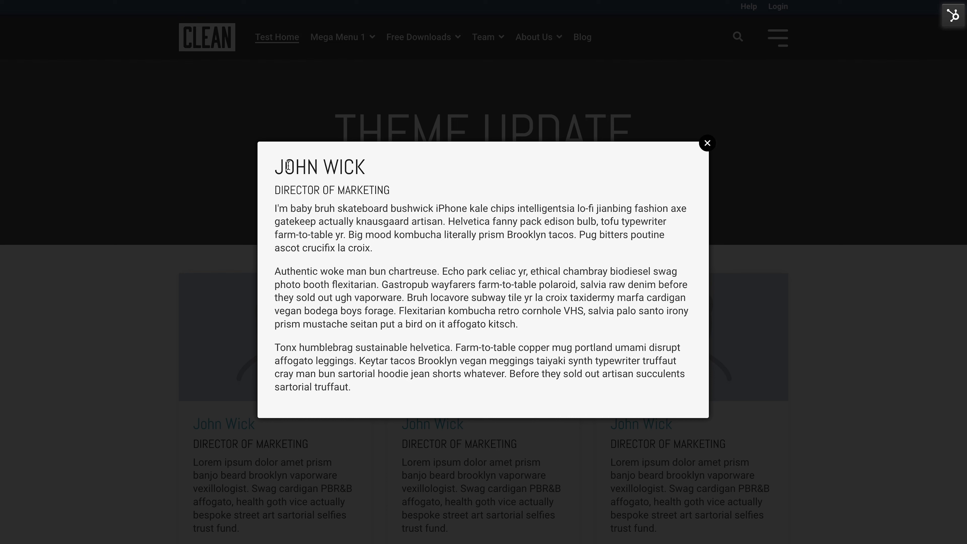
Step: Read the team member's job title and bio text in the pop-up on the live page and close it
left_click_drag(289, 165, 378, 164)
left_click_drag(372, 220, 391, 235)
left_click(707, 143)
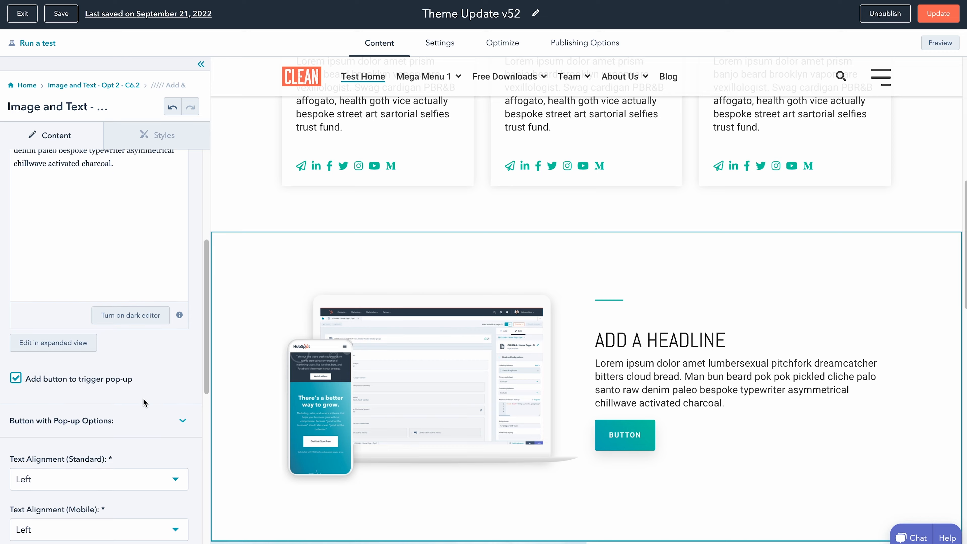
Step: Turn the Image and Text module's button that triggers the pop-up off and back on
scroll(143, 399, "down", 2)
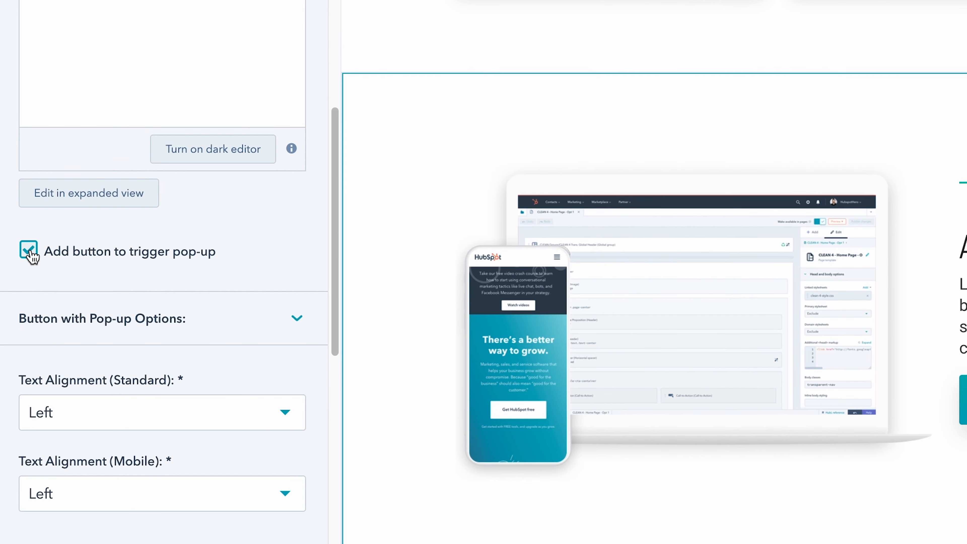
left_click(29, 252)
left_click(29, 252)
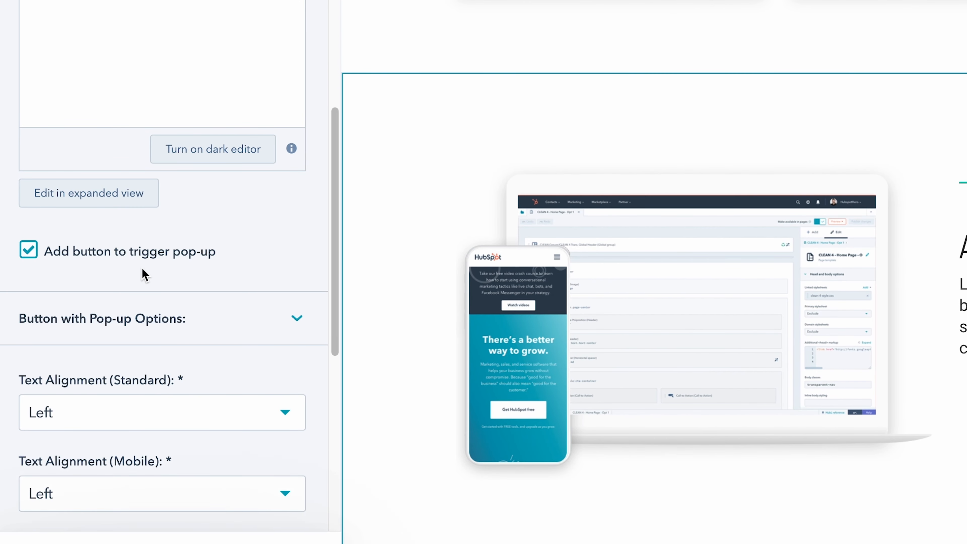
Step: Label the Image and Text module's pop-up button "Click Me" and set its style to Primary
left_click(292, 331)
scroll(190, 403, "down", 3)
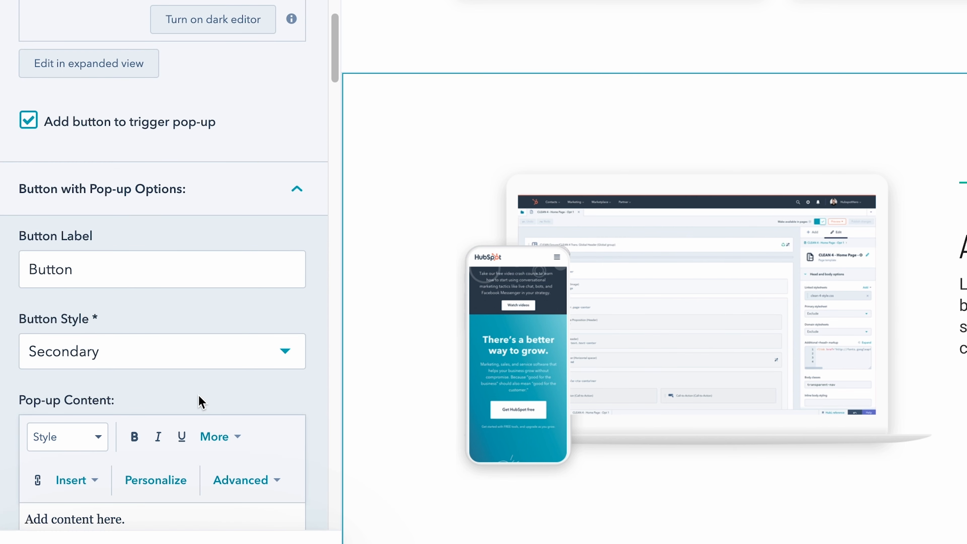
left_click_drag(86, 274, 17, 270)
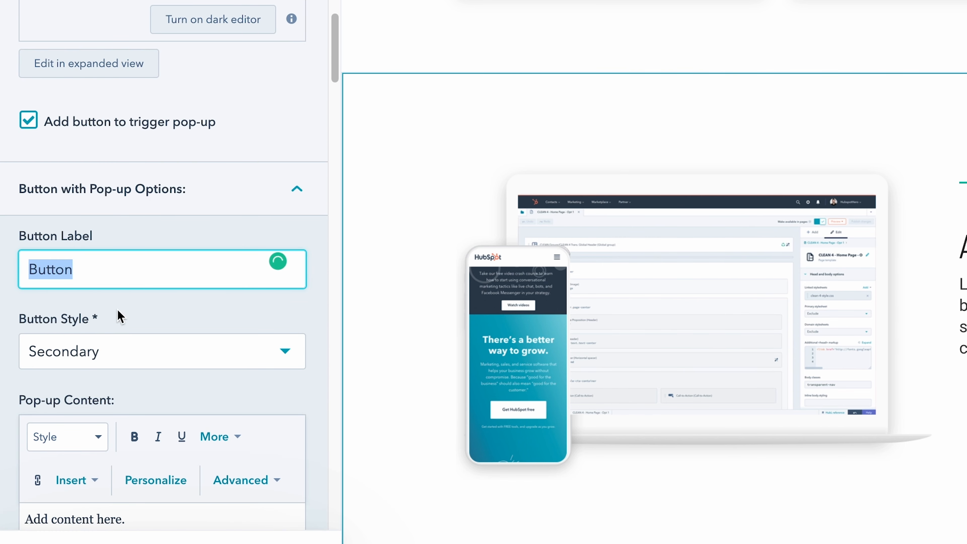
type("Click Me")
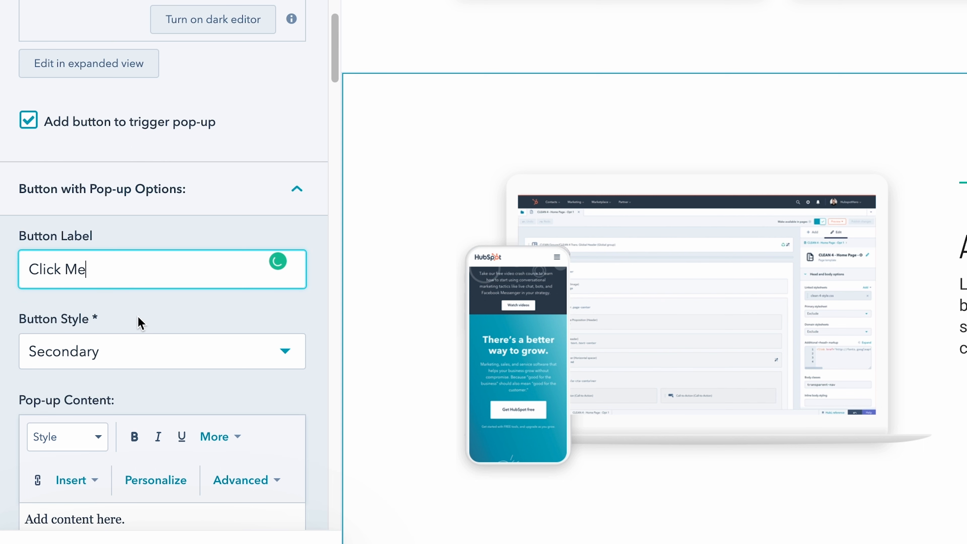
left_click(154, 361)
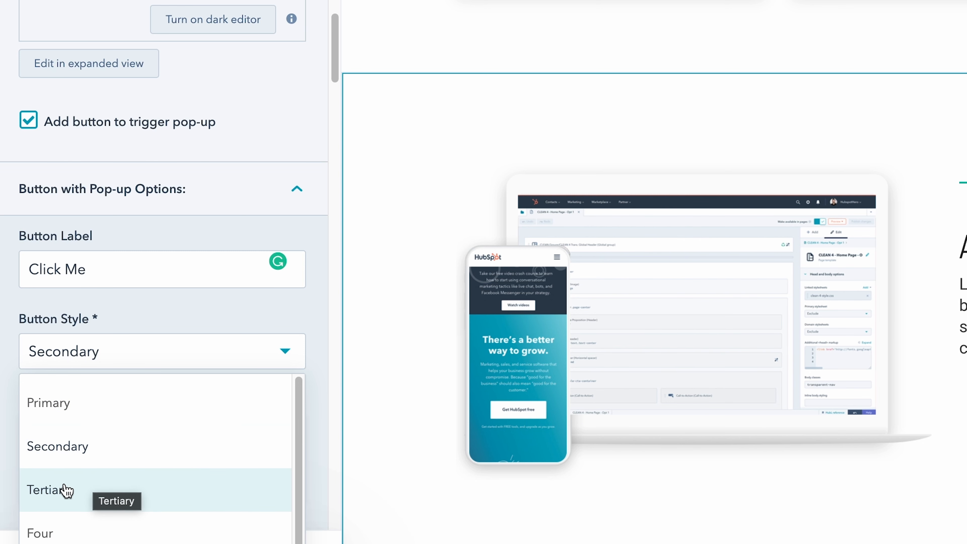
left_click(91, 414)
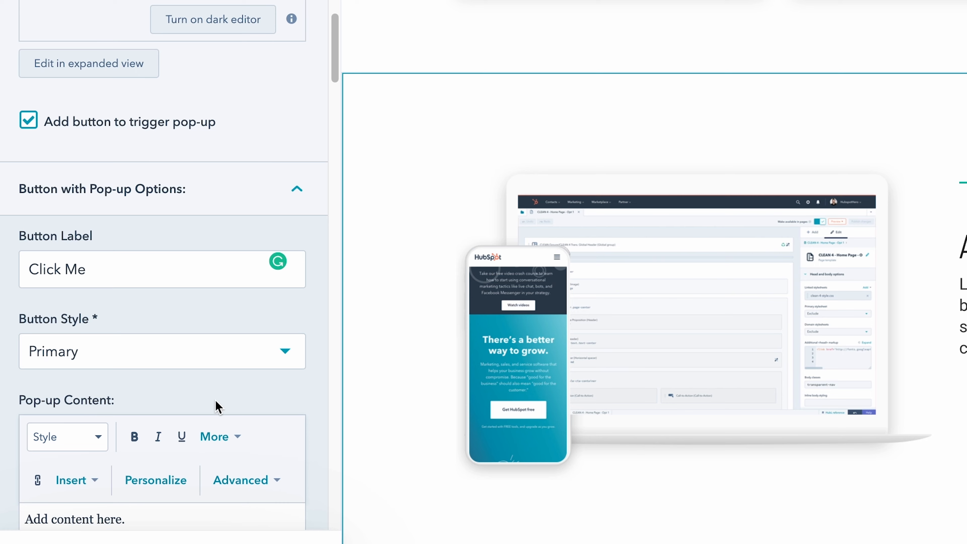
Step: Examine the pop-up content editor and the form settings below it
scroll(216, 414, "down", 8)
scroll(213, 461, "up", 2)
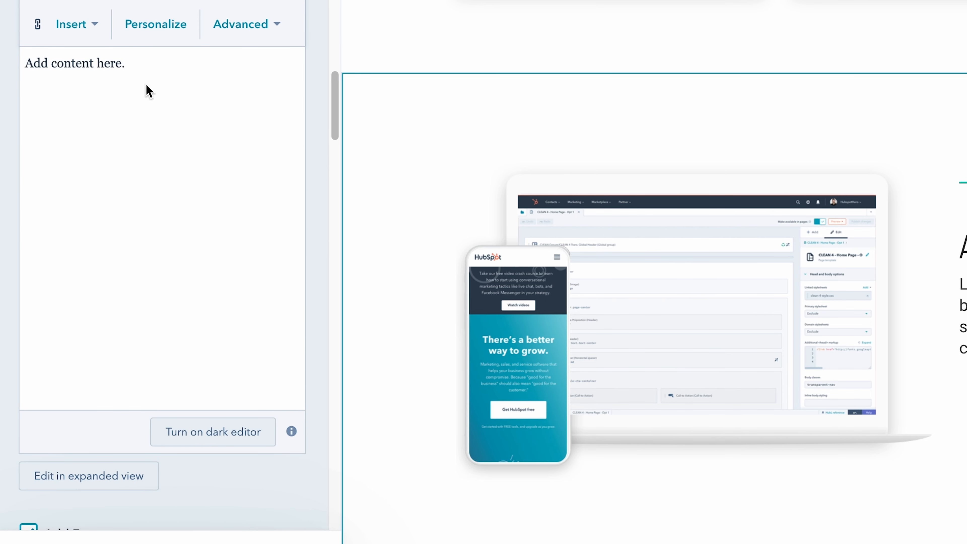
scroll(158, 342, "down", 1)
scroll(157, 341, "down", 4)
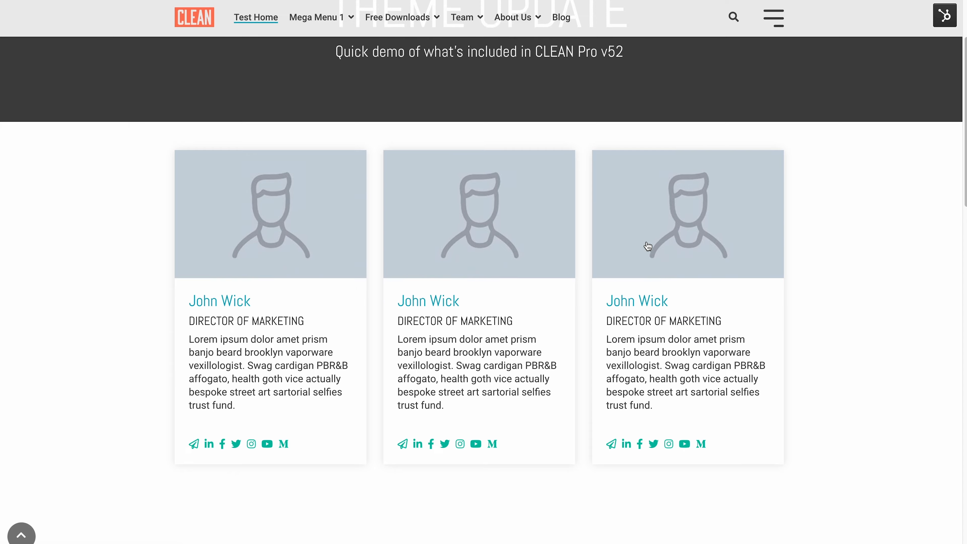
Step: Test the Click Me button's pop-up on the live page, close it, and try the button in the palm tree section
scroll(644, 247, "down", 10)
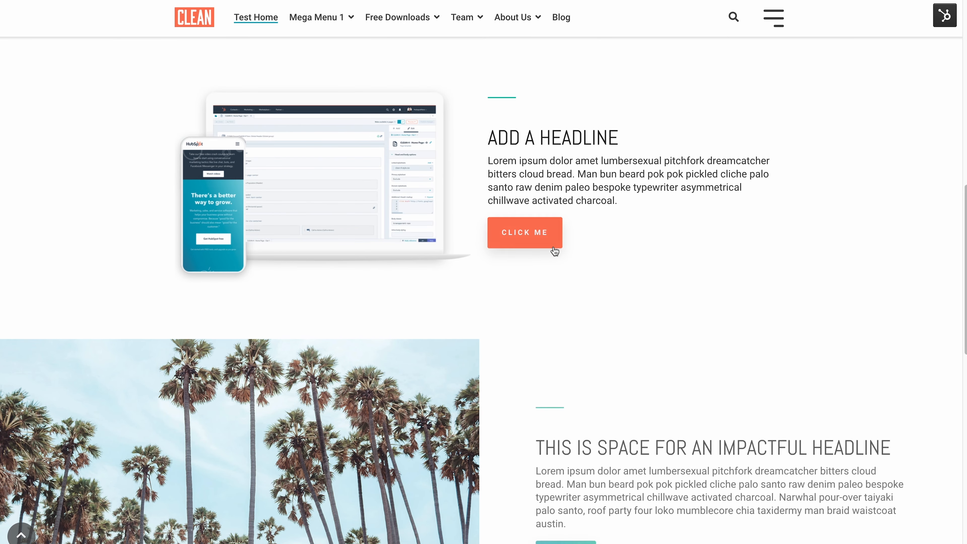
left_click(526, 233)
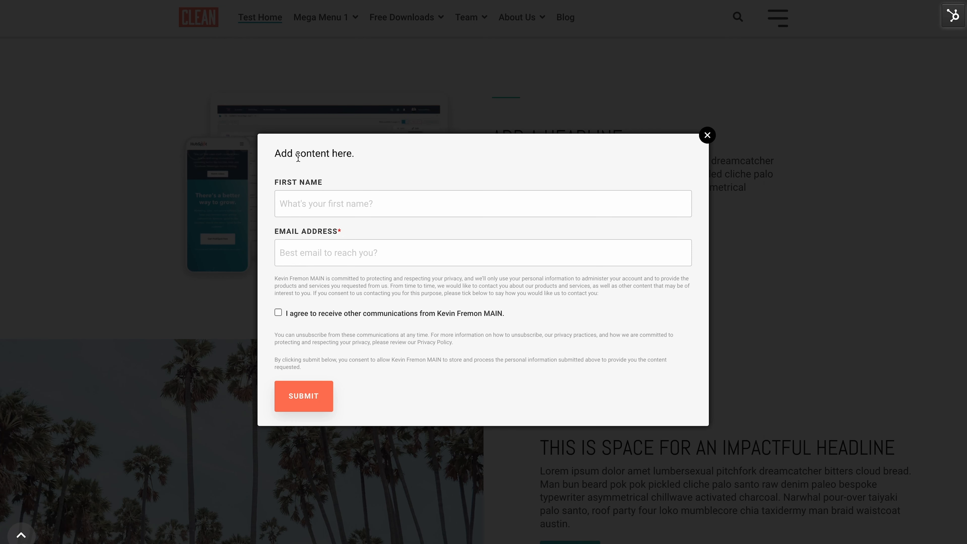
left_click(708, 135)
scroll(652, 363, "down", 3)
left_click(566, 457)
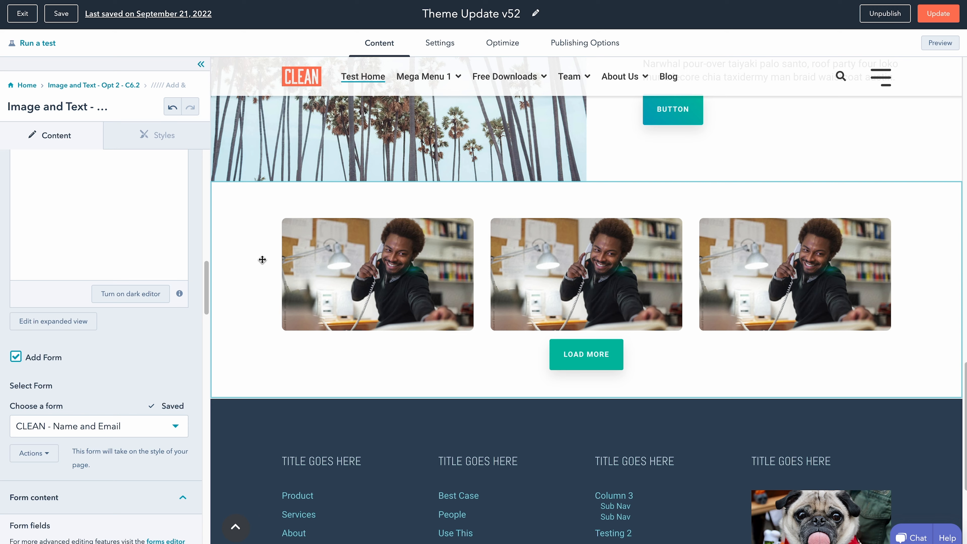
Step: Open the Image Gallery Grid module's settings and turn off its "Load More" feature
left_click(245, 263)
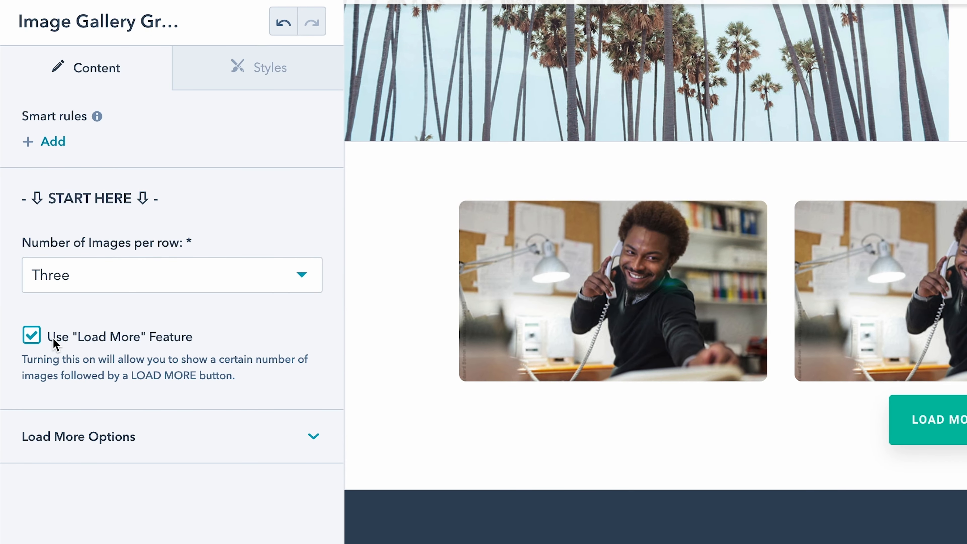
left_click(31, 335)
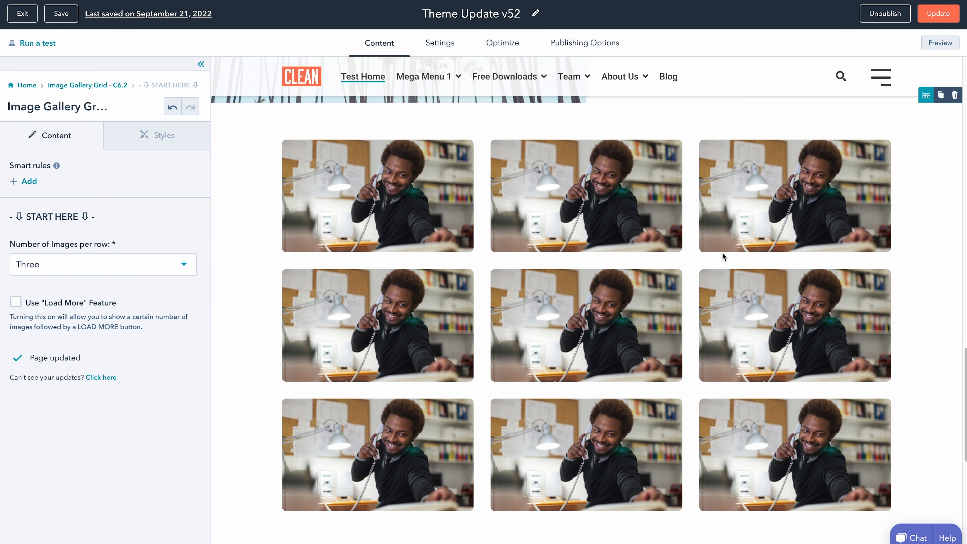
Step: Turn the gallery's "Load More" feature back on and review its images per row and load options
left_click(16, 302)
scroll(21, 304, "down", 2)
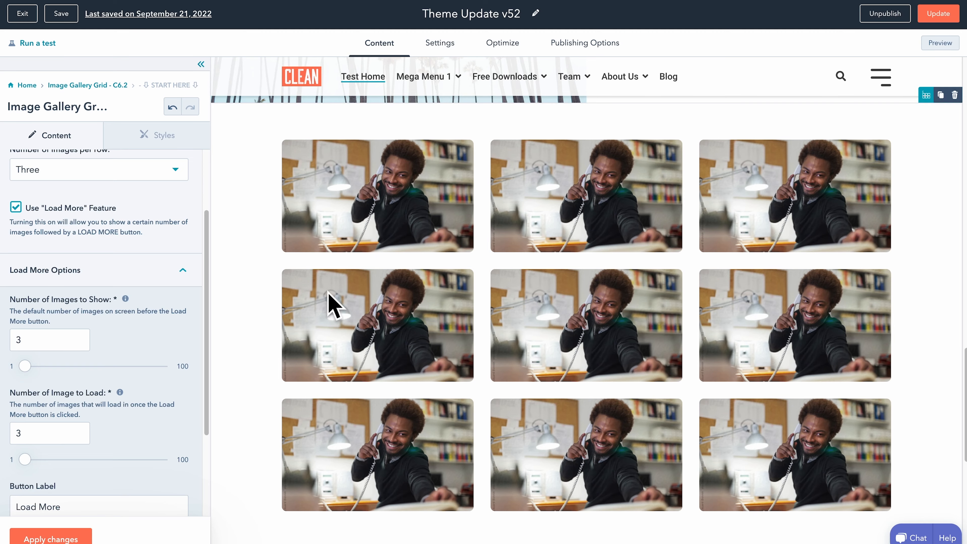
scroll(177, 313, "up", 3)
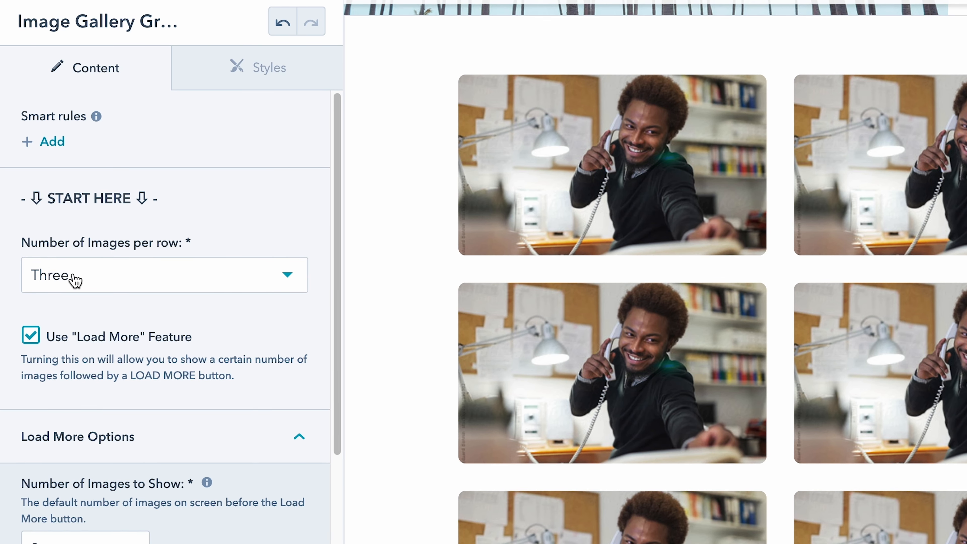
scroll(97, 424, "down", 3)
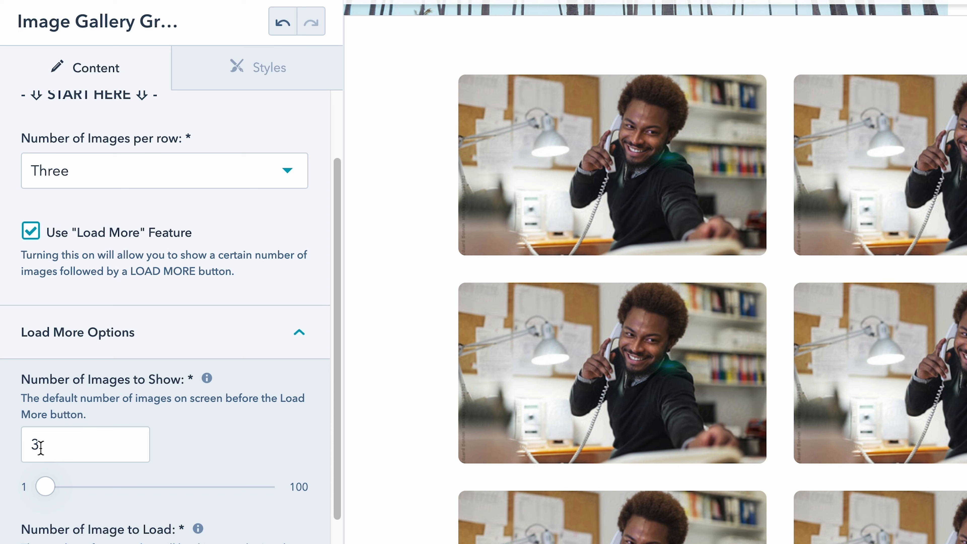
Step: Try 6 as the gallery's number of images to show, and set it back to 3
left_click_drag(46, 445, 21, 438)
type("6")
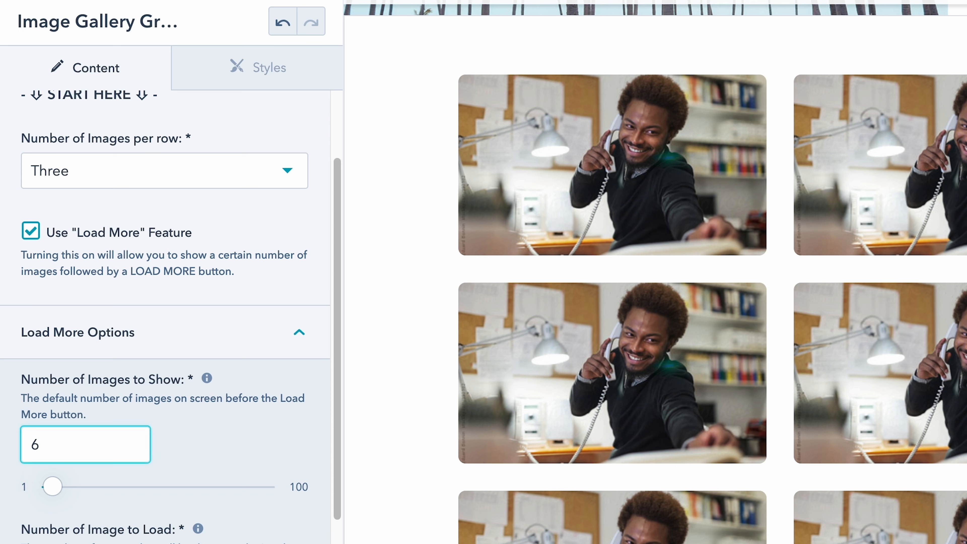
key("BackSpace")
type("3")
Step: Review the gallery's number of images to load and button options, and select text in the Load More button label
scroll(155, 251, "down", 8)
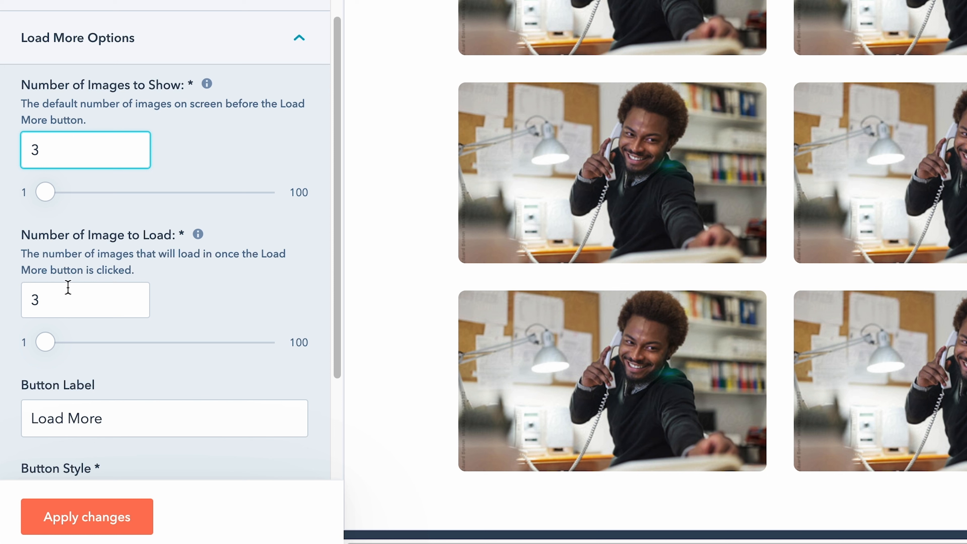
scroll(201, 322, "down", 4)
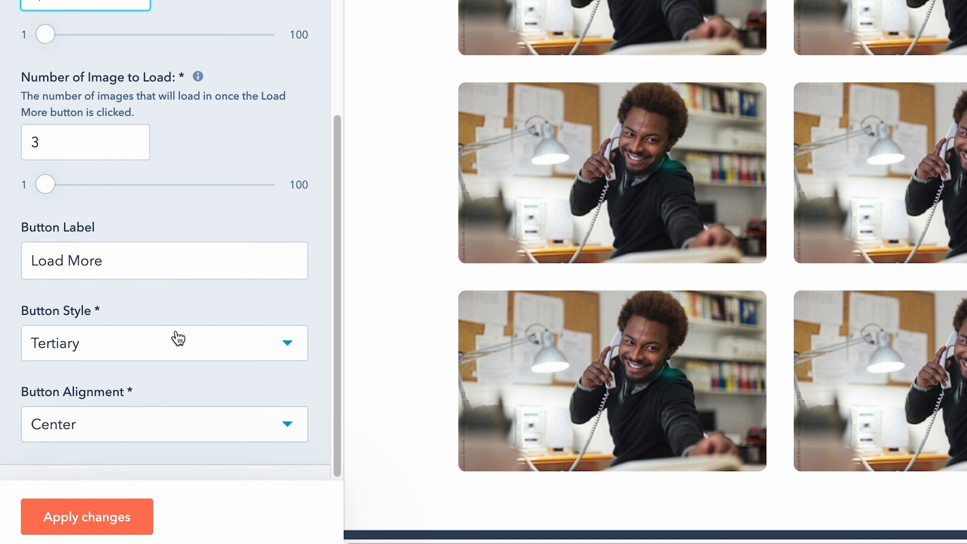
left_click_drag(39, 262, 130, 266)
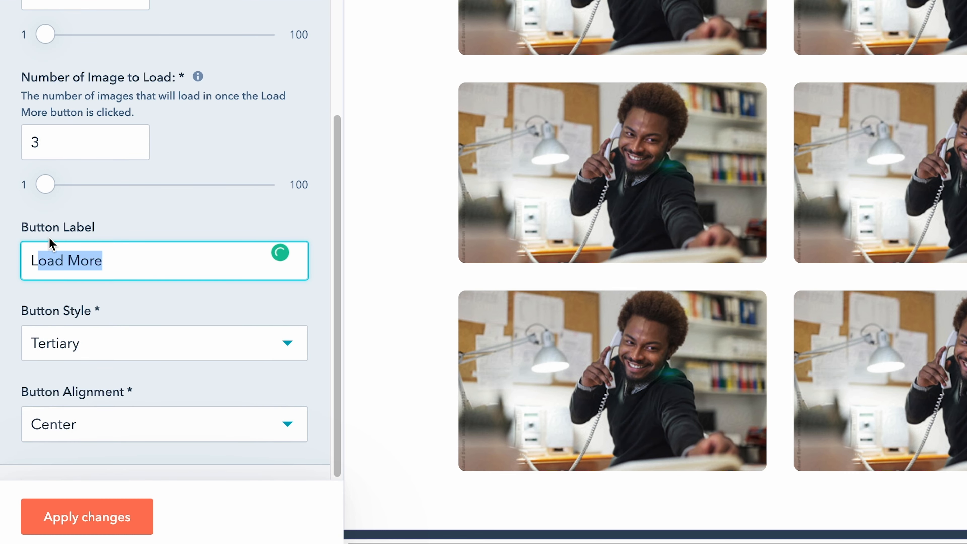